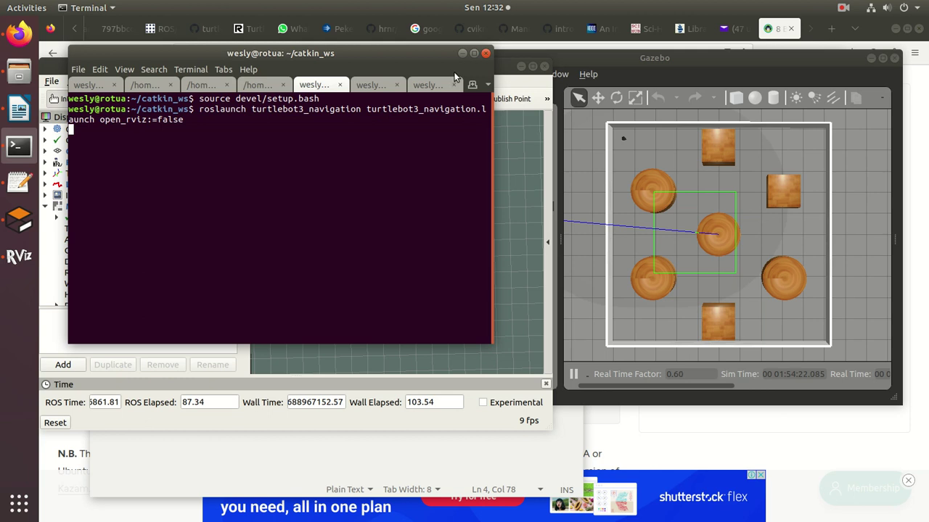
# Move the terminal window clear of the RViz map and pause the Gazebo simulation
pyautogui.moveTo(455, 155); pyautogui.dragTo(423, 437)
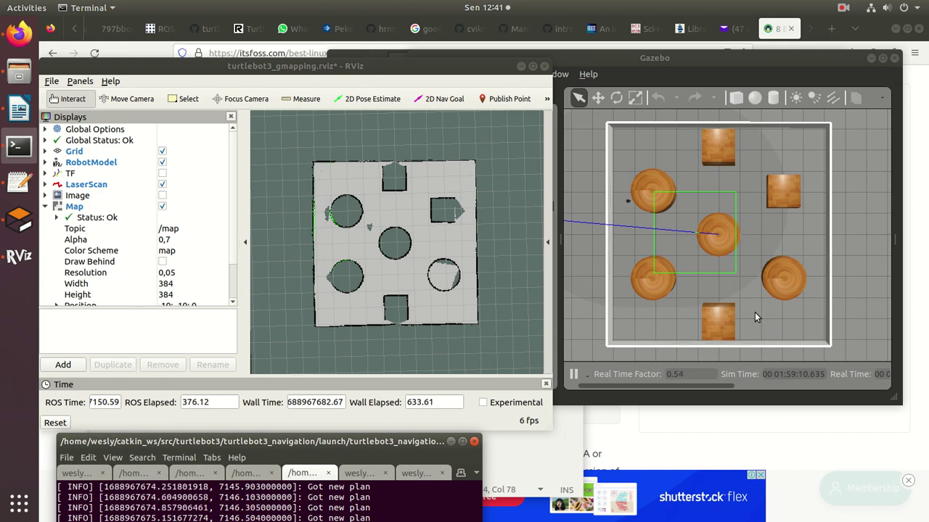
pyautogui.click(569, 383)
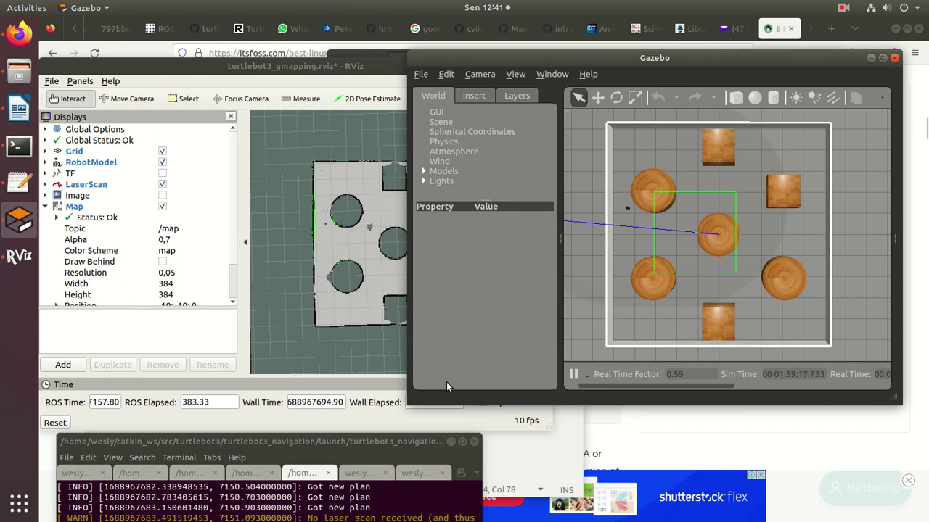
pyautogui.click(357, 359)
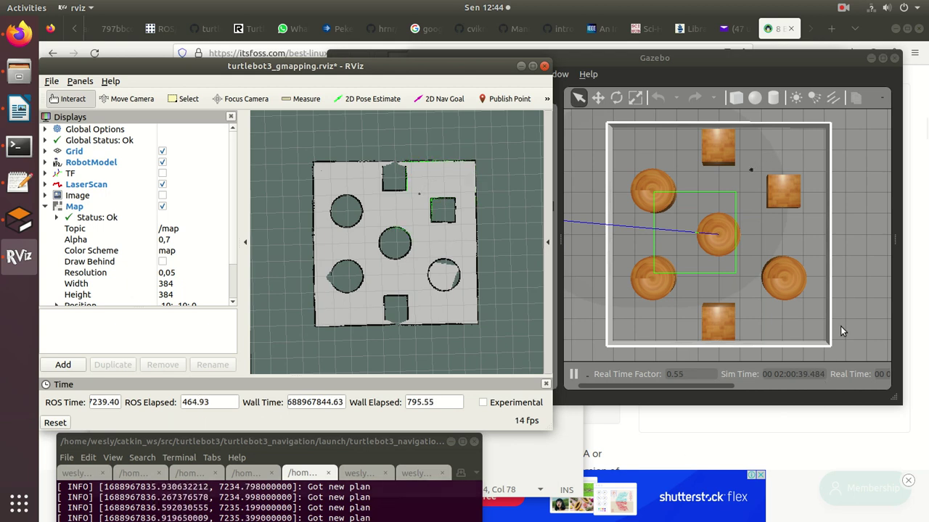
pyautogui.moveTo(687, 317); pyautogui.dragTo(581, 381)
pyautogui.click(573, 375)
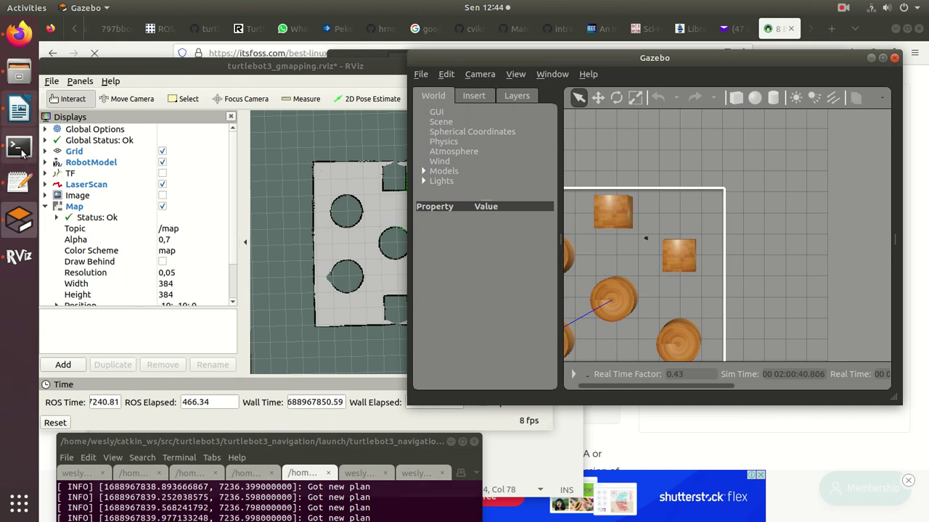
# Copy the command rosrun map_server map_saver -f ~/map_polygon from the prosess simulasi notes and run it in an unused terminal session
pyautogui.click(22, 153)
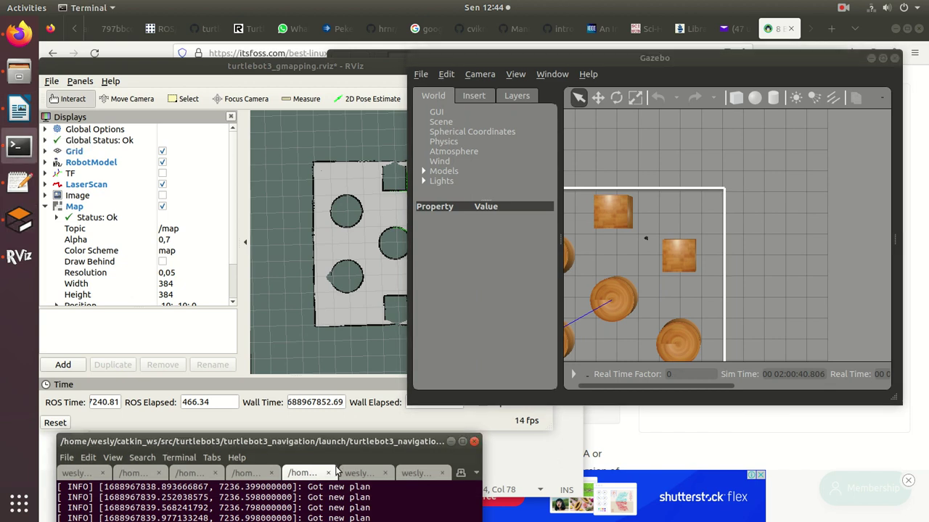
pyautogui.moveTo(350, 445); pyautogui.dragTo(350, 166)
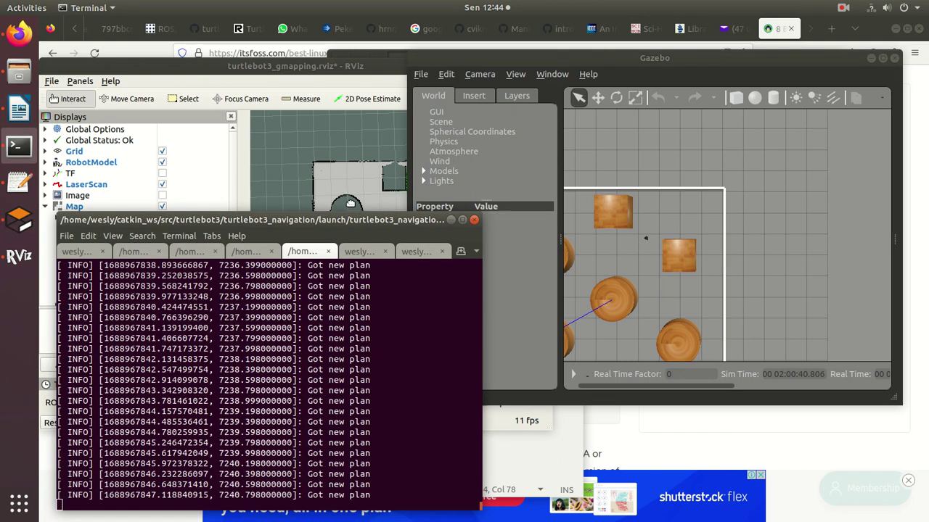
pyautogui.click(361, 194)
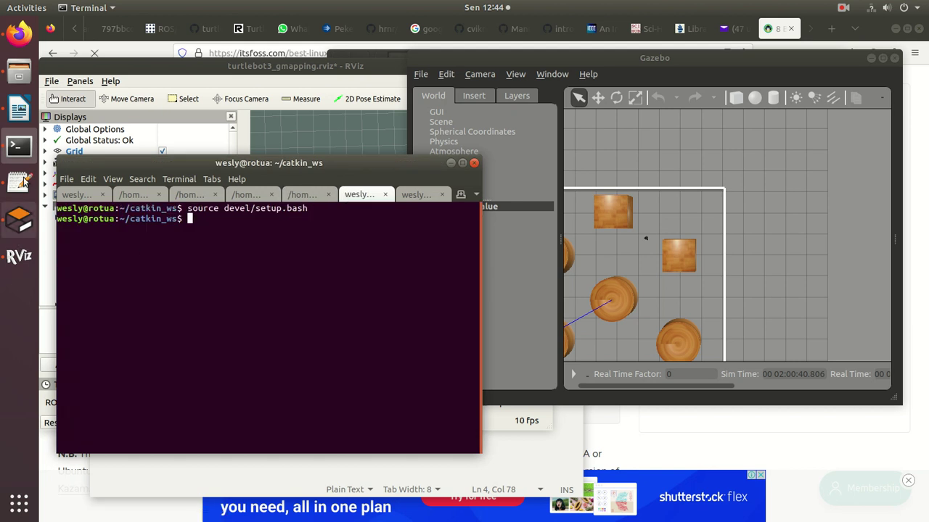
pyautogui.click(19, 181)
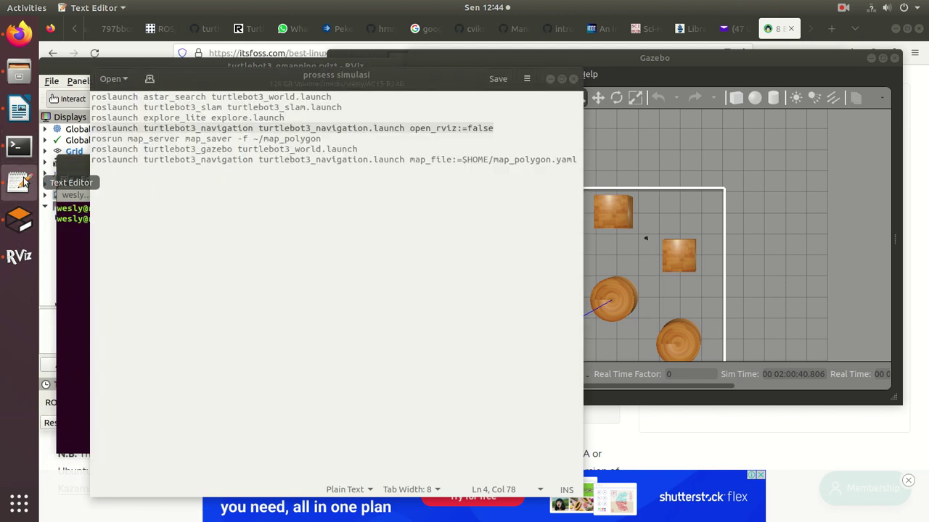
pyautogui.moveTo(93, 138); pyautogui.dragTo(343, 156)
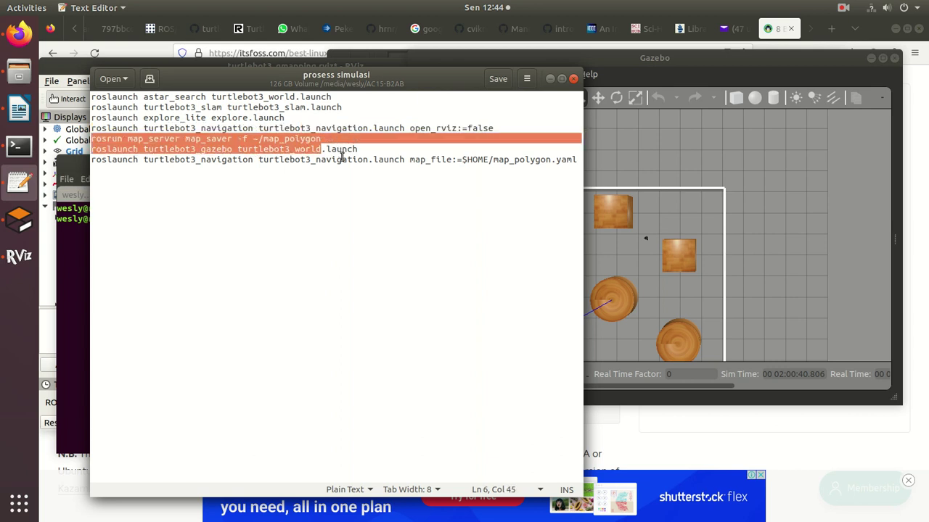
pyautogui.click(20, 147)
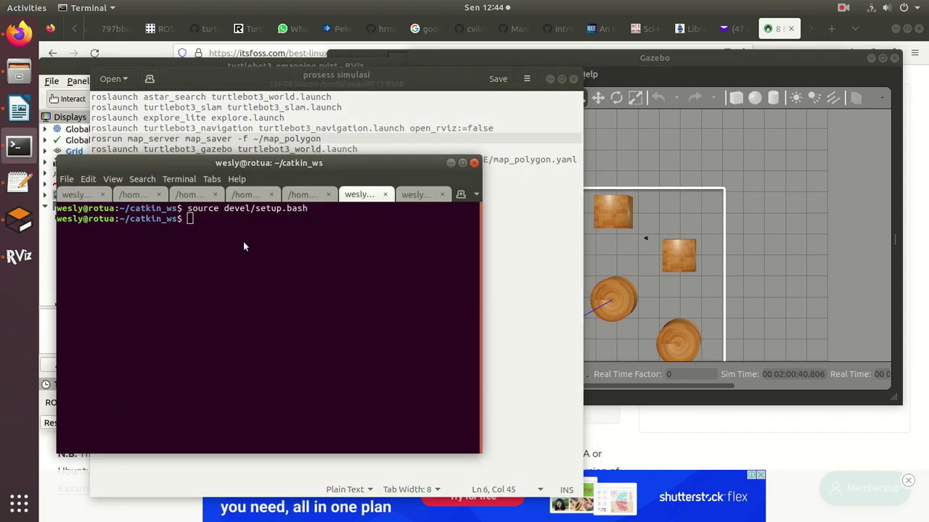
pyautogui.rightClick(288, 225)
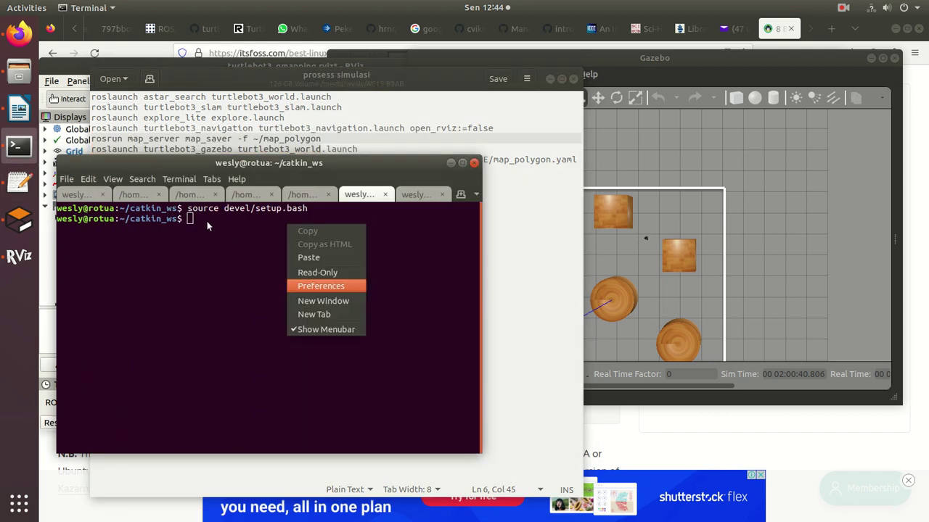
pyautogui.click(319, 257)
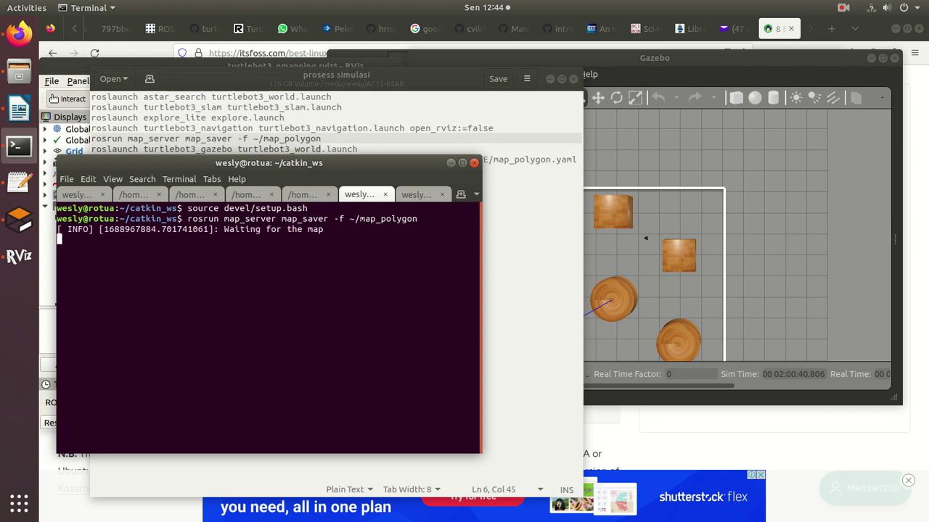
# Rerun the map saver command with the output file name changed to ~/map_test
pyautogui.write('roslaunch turtlebot3_gazebo turtlebot3_world')
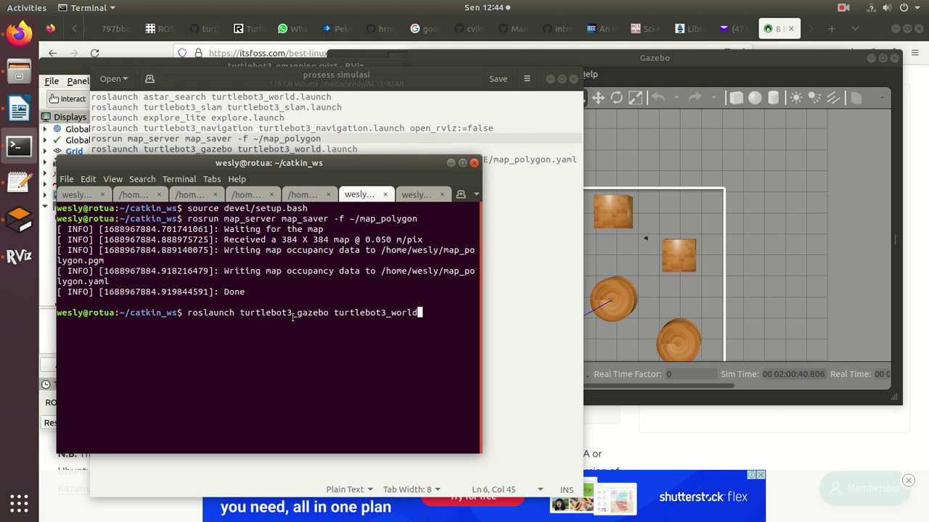
pyautogui.press('Up')
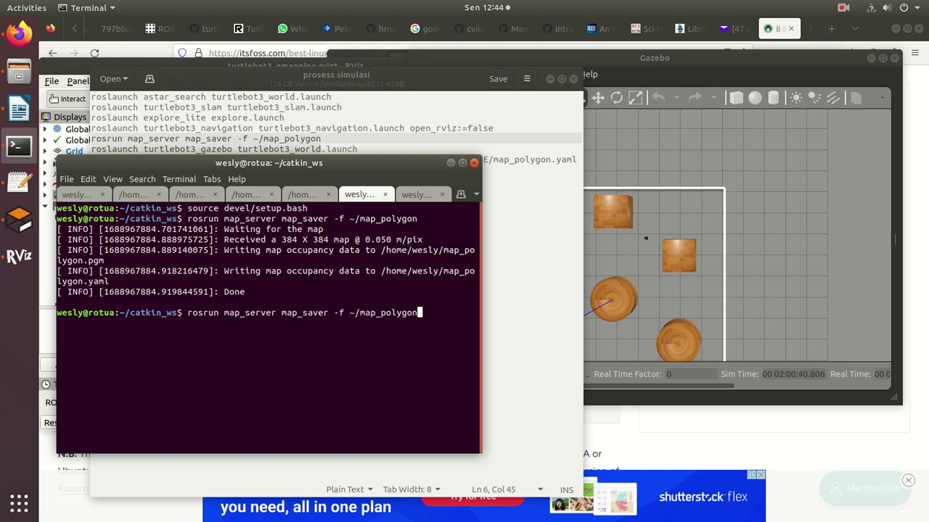
pyautogui.press('Down')
pyautogui.press('Up')
pyautogui.press('BackSpace')
pyautogui.press('BackSpace')
pyautogui.press('BackSpace')
pyautogui.press('BackSpace')
pyautogui.press('BackSpace')
pyautogui.press('BackSpace')
pyautogui.press('BackSpace')
pyautogui.press('BackSpace')
pyautogui.write(')')
pyautogui.press('BackSpace')
pyautogui.write('_test')
pyautogui.press('Return')
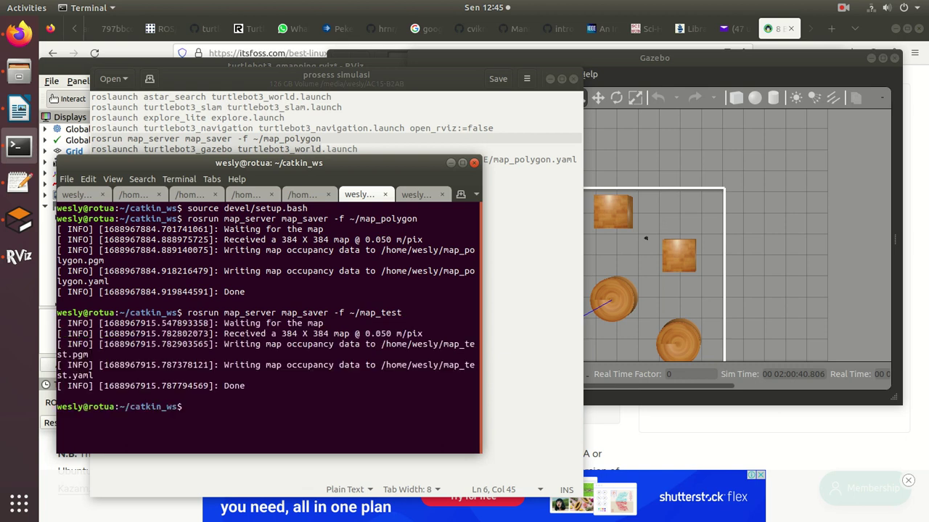
# Stop the running Gazebo world, SLAM, explore and navigation launches in their terminal sessions
pyautogui.click(136, 194)
pyautogui.click(86, 197)
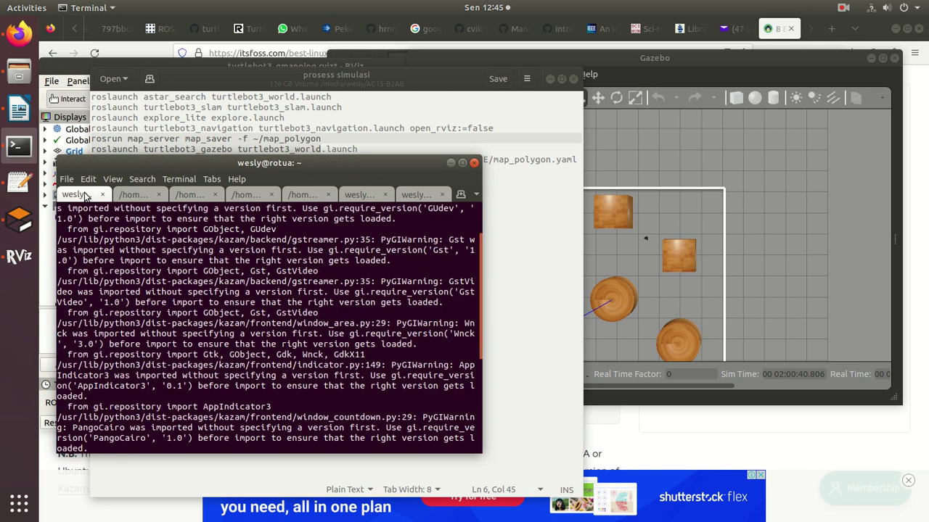
pyautogui.click(136, 196)
pyautogui.hotkey('ctrl', 'c')
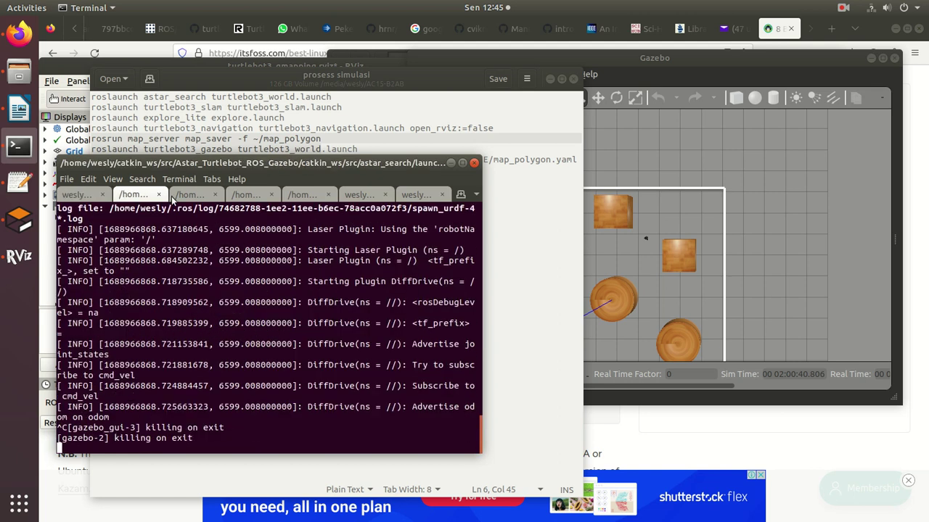
pyautogui.click(190, 195)
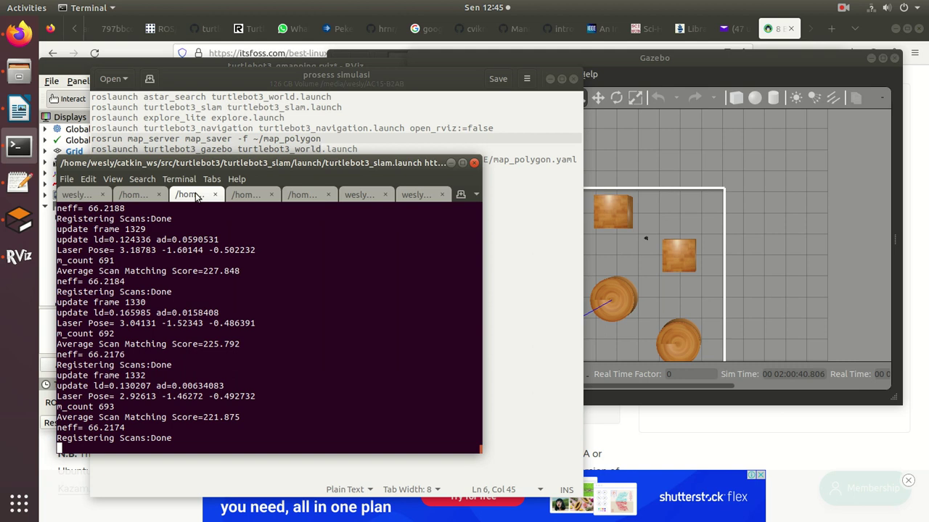
pyautogui.hotkey('ctrl', 'c')
pyautogui.click(246, 198)
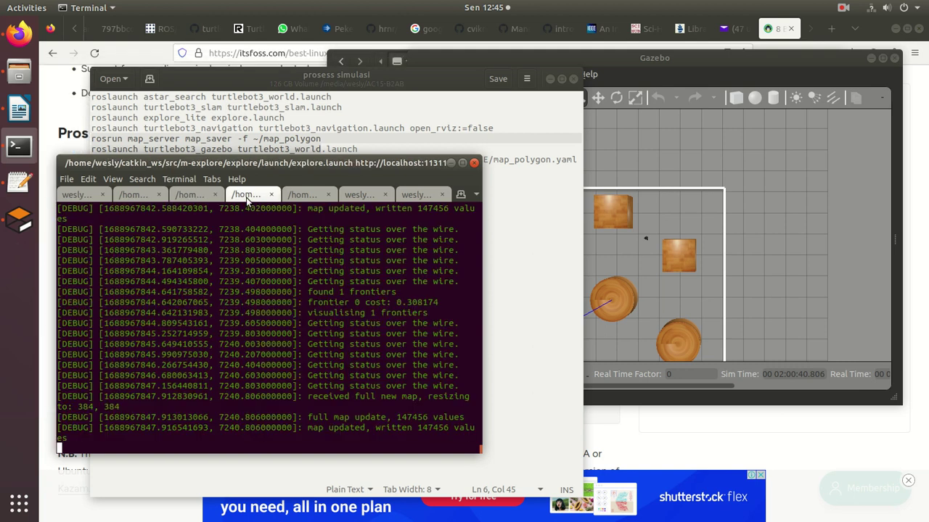
pyautogui.hotkey('ctrl', 'c')
pyautogui.click(303, 196)
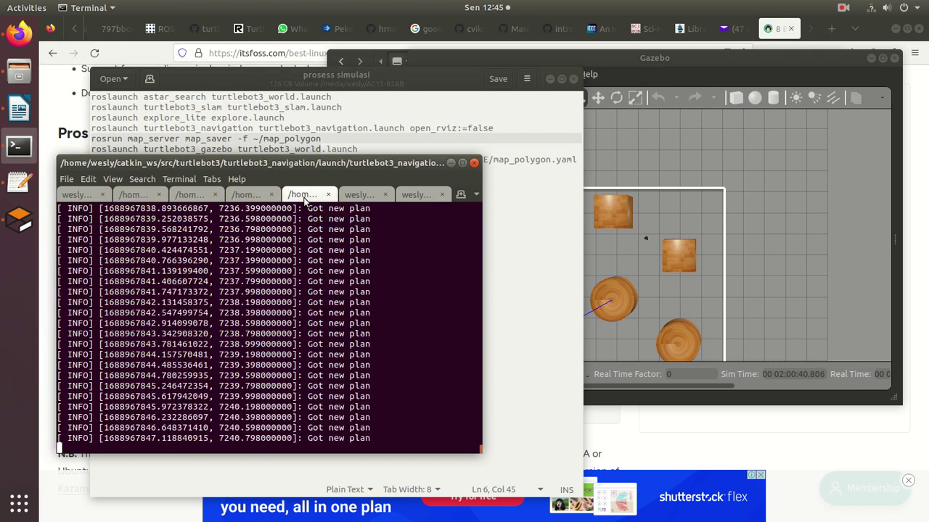
pyautogui.hotkey('ctrl', 'c')
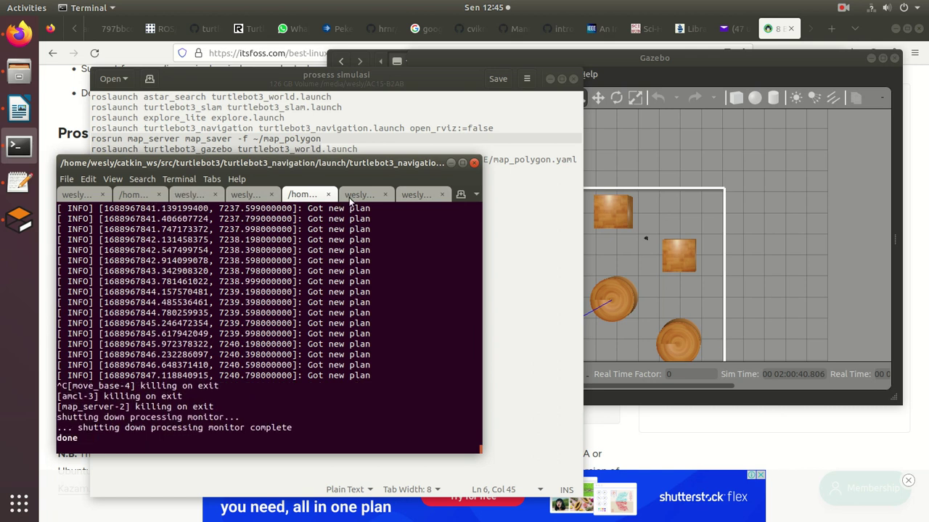
# Run roslaunch astar_search test.launch again in the terminal session that hosted the Gazebo world
pyautogui.click(138, 196)
pyautogui.hotkey('ctrl', 'c')
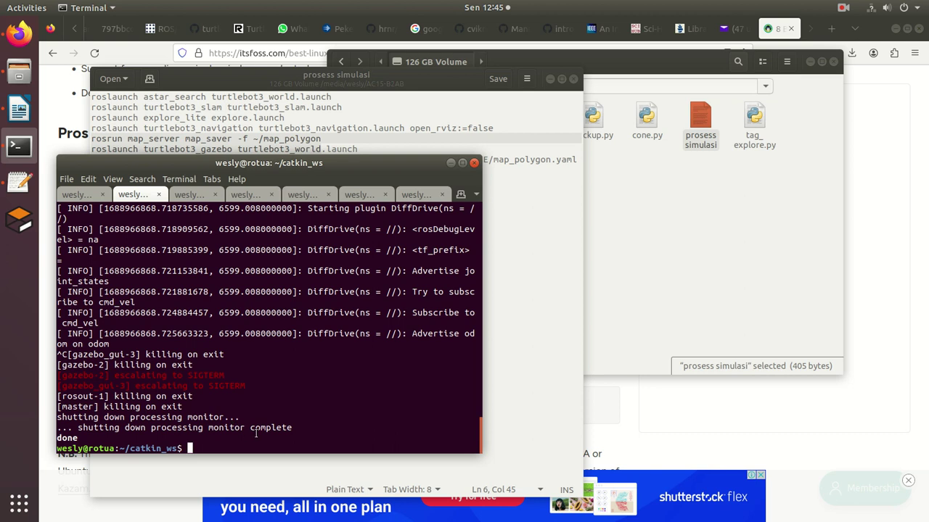
pyautogui.press('Up')
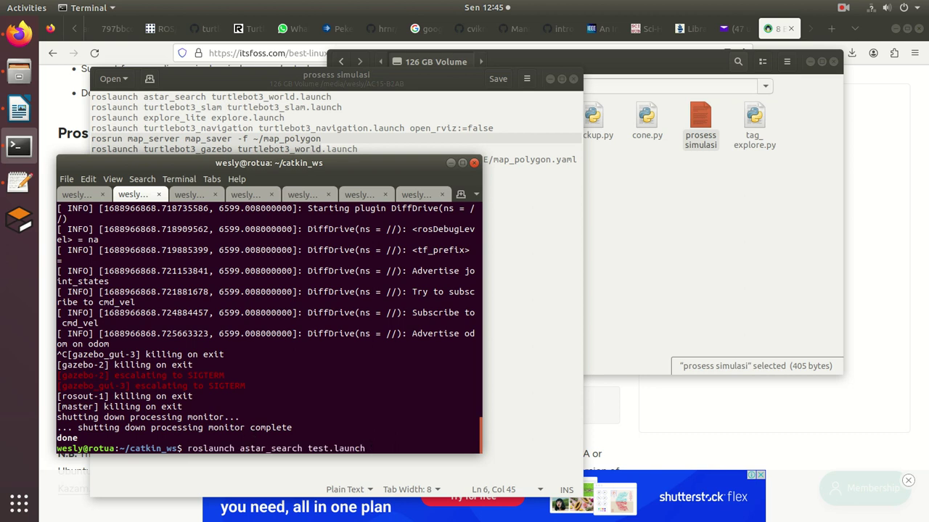
pyautogui.press('Return')
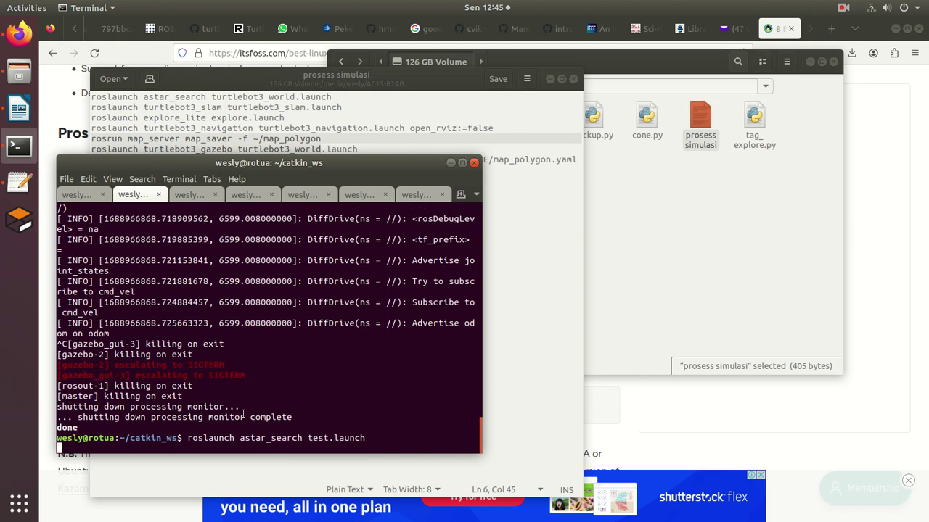
# Copy the roslaunch turtlebot3_navigation command with map_file:=$HOME/map_polygon.yaml from the notes into the last, unused terminal session
pyautogui.click(415, 194)
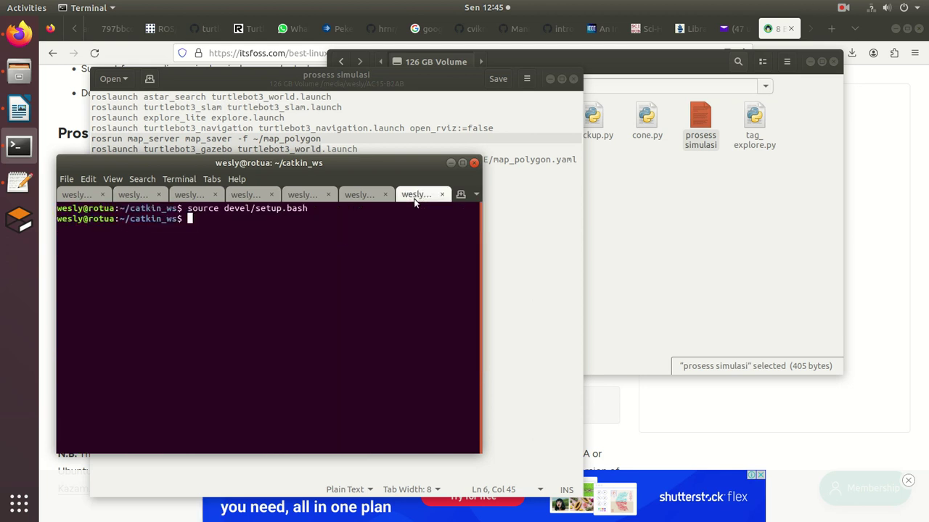
pyautogui.click(294, 109)
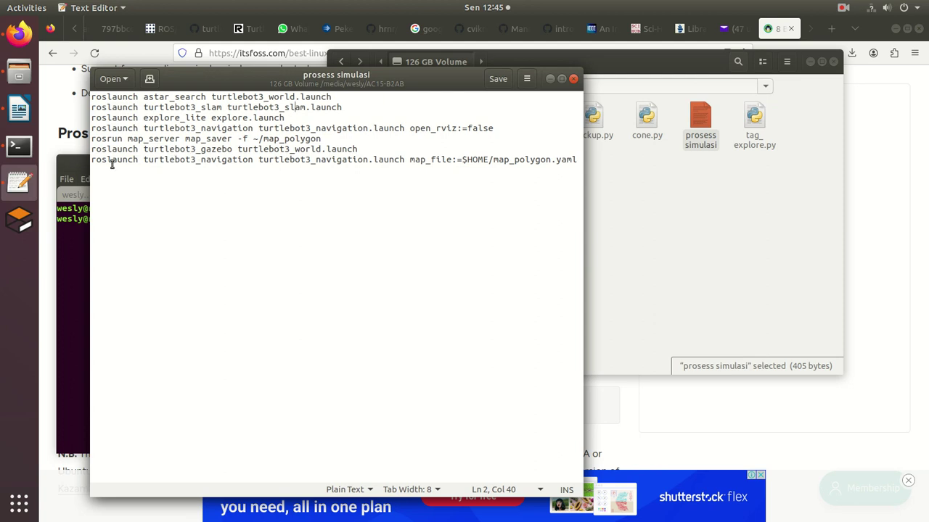
pyautogui.moveTo(92, 159); pyautogui.dragTo(342, 171)
pyautogui.moveTo(513, 167); pyautogui.dragTo(578, 160)
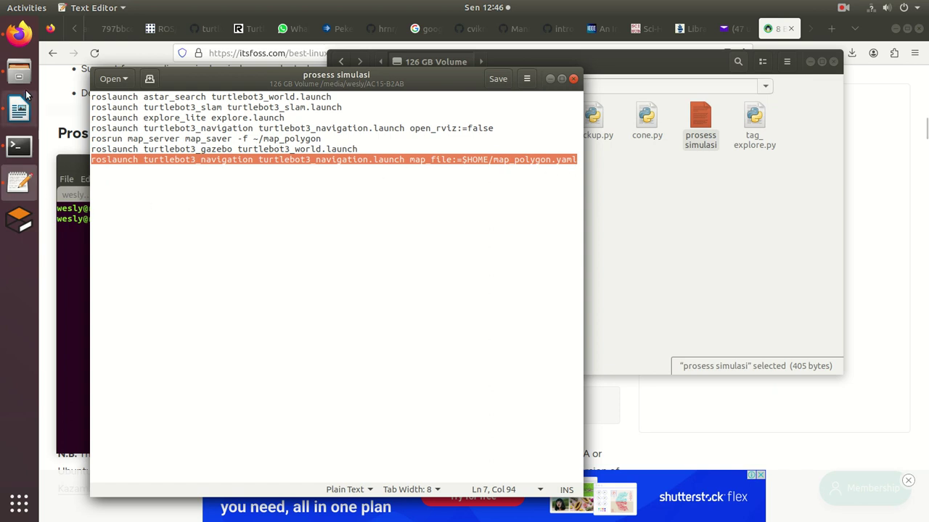
pyautogui.click(19, 147)
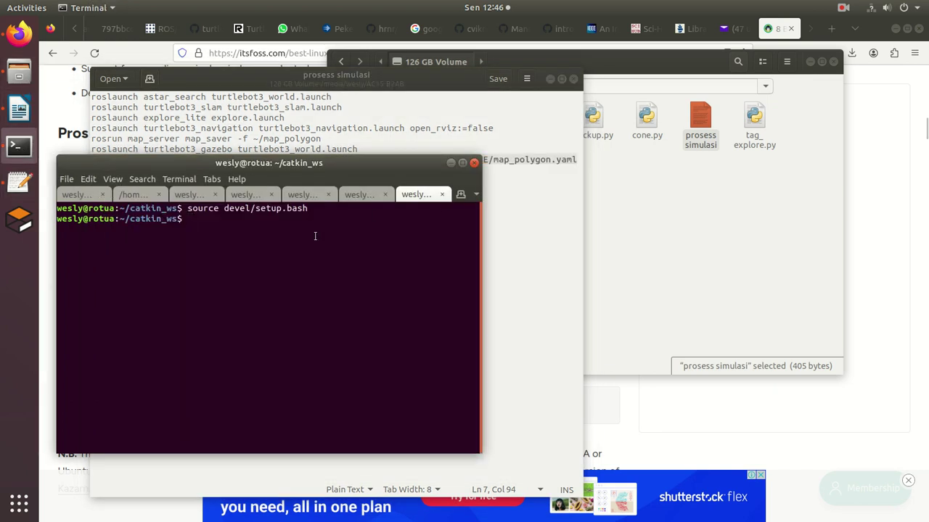
pyautogui.rightClick(217, 224)
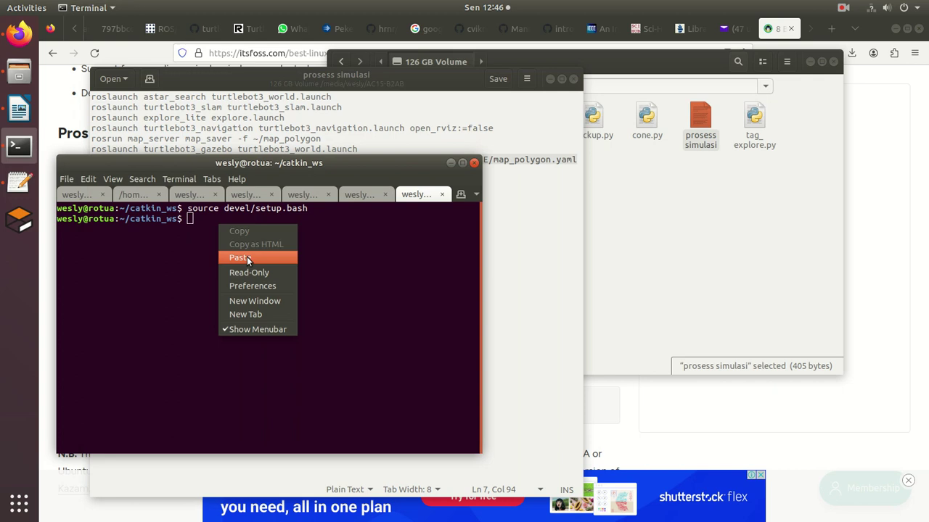
pyautogui.click(247, 256)
# Change the map file in the navigation command to $HOME/map_test.yaml and run it
pyautogui.press('Left')
pyautogui.press('Left')
pyautogui.press('Left')
pyautogui.press('Left')
pyautogui.press('Left')
pyautogui.press('BackSpace')
pyautogui.press('BackSpace')
pyautogui.press('BackSpace')
pyautogui.press('BackSpace')
pyautogui.press('BackSpace')
pyautogui.press('BackSpace')
pyautogui.press('BackSpace')
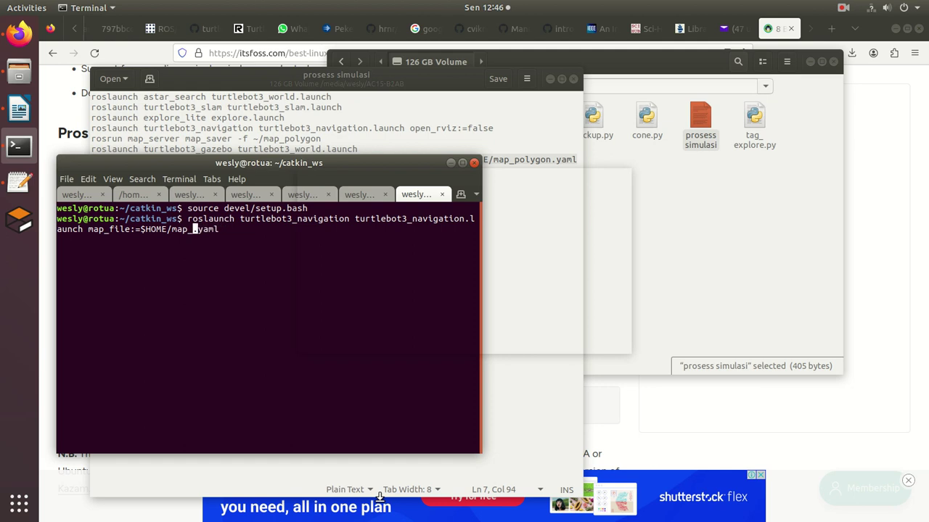
pyautogui.write('test')
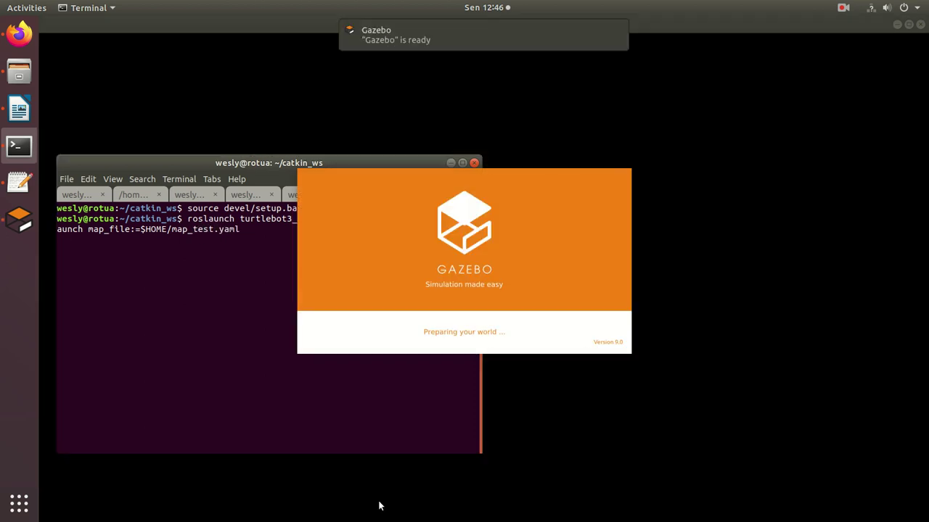
pyautogui.press('Return')
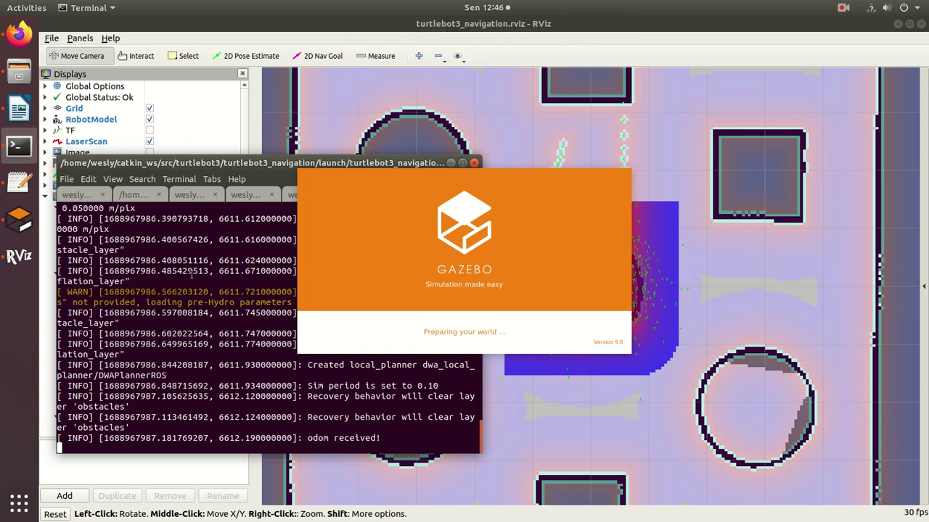
# View the whole saved map in RViz, then switch to Gazebo to check the robot's position in the world
pyautogui.click(832, 219)
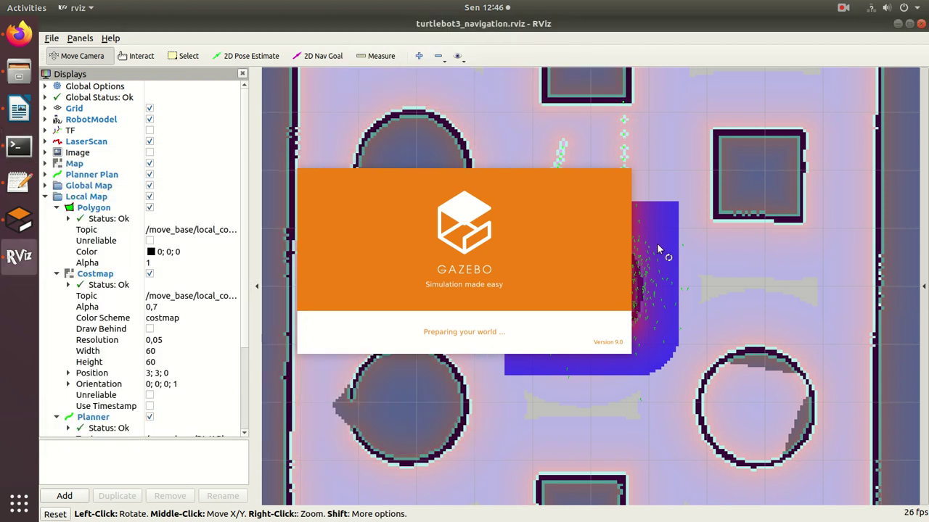
pyautogui.scroll(-5, 658, 247)
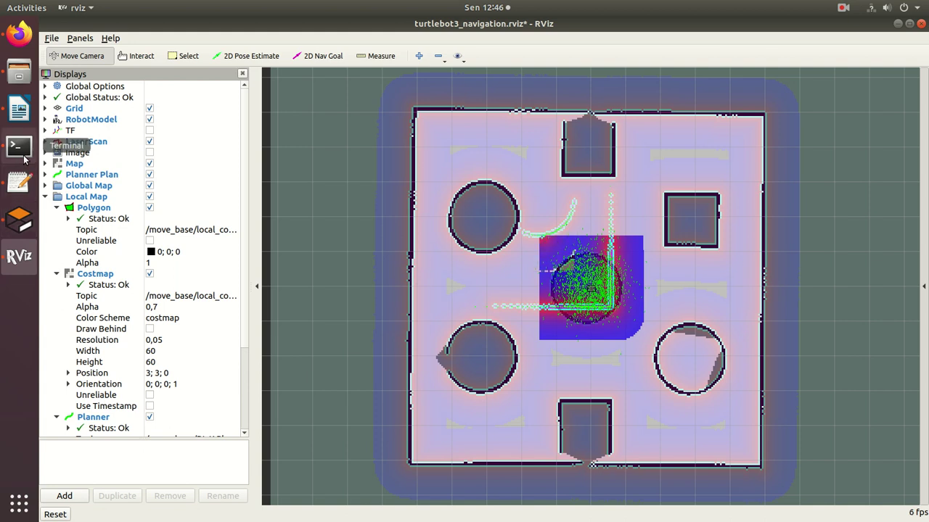
pyautogui.click(20, 221)
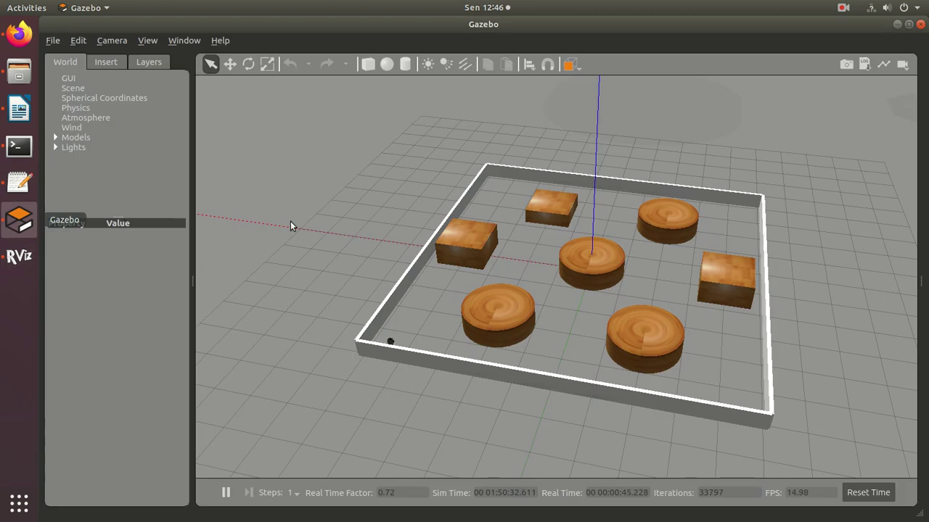
# Set the Gazebo camera to the top-down view of the world
pyautogui.click(580, 66)
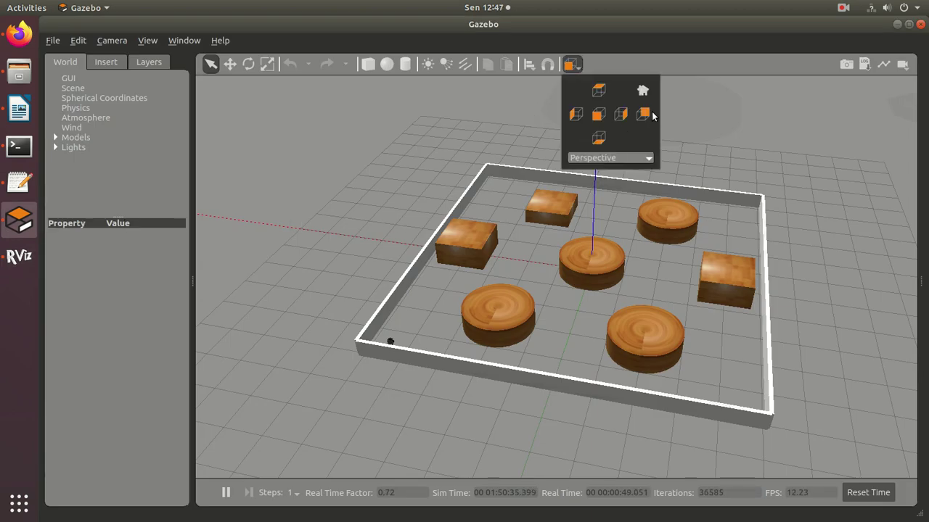
pyautogui.click(598, 89)
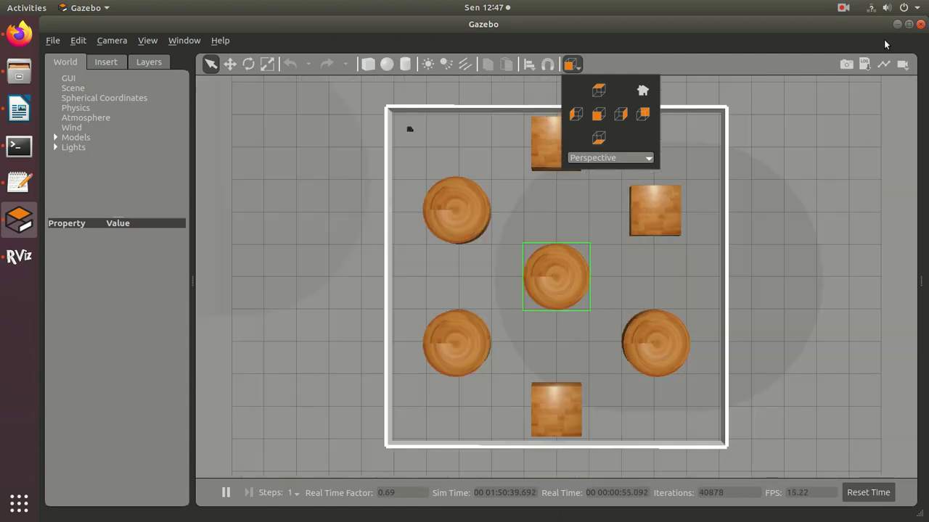
pyautogui.click(838, 85)
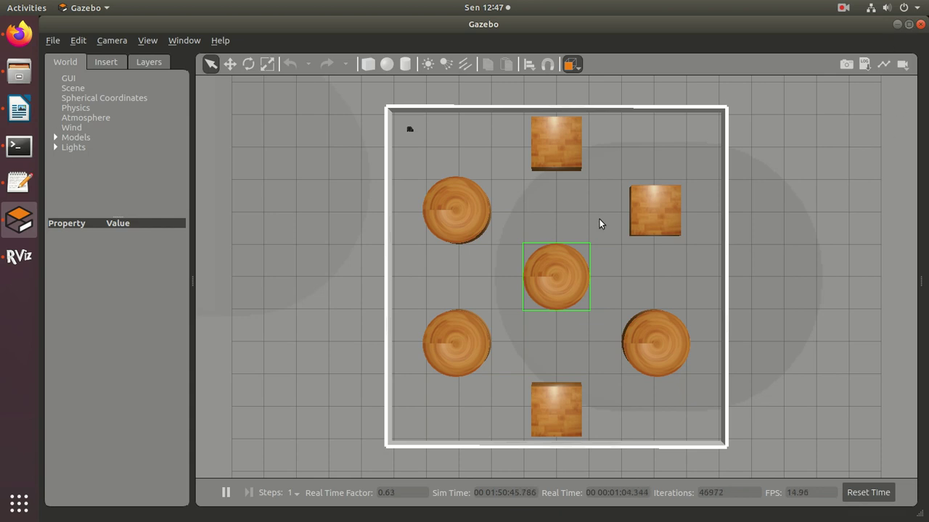
pyautogui.press('super+Up')
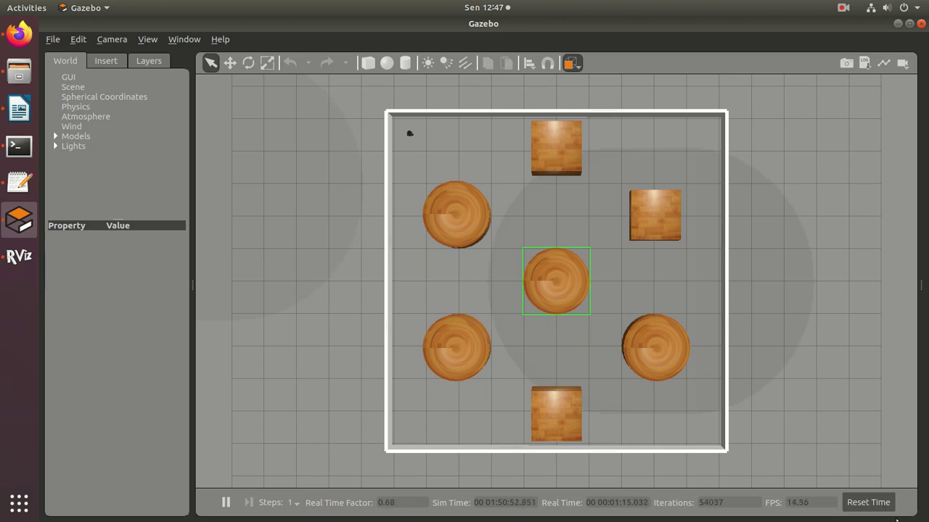
# Switch to RViz, restore its window from full screen and shrink it to uncover part of Gazebo
pyautogui.click(24, 268)
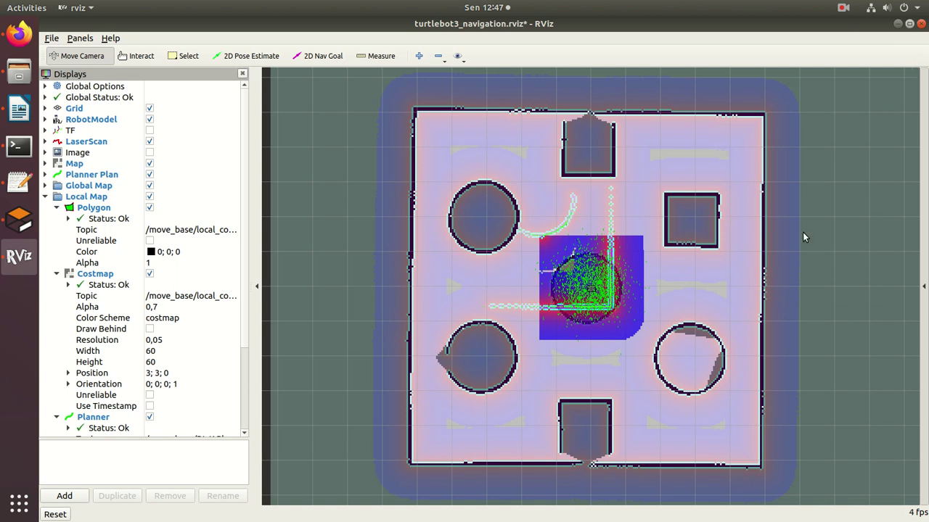
pyautogui.press('super+Down')
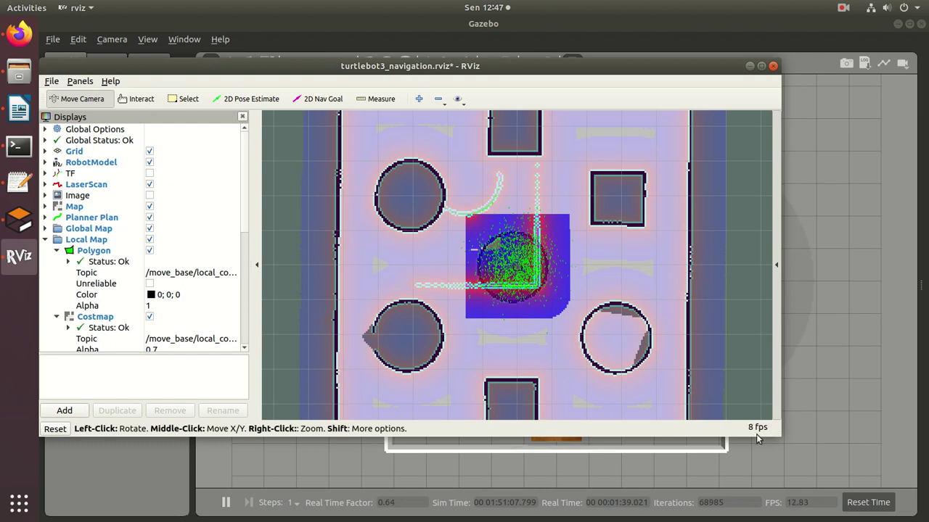
pyautogui.moveTo(733, 431); pyautogui.dragTo(576, 394)
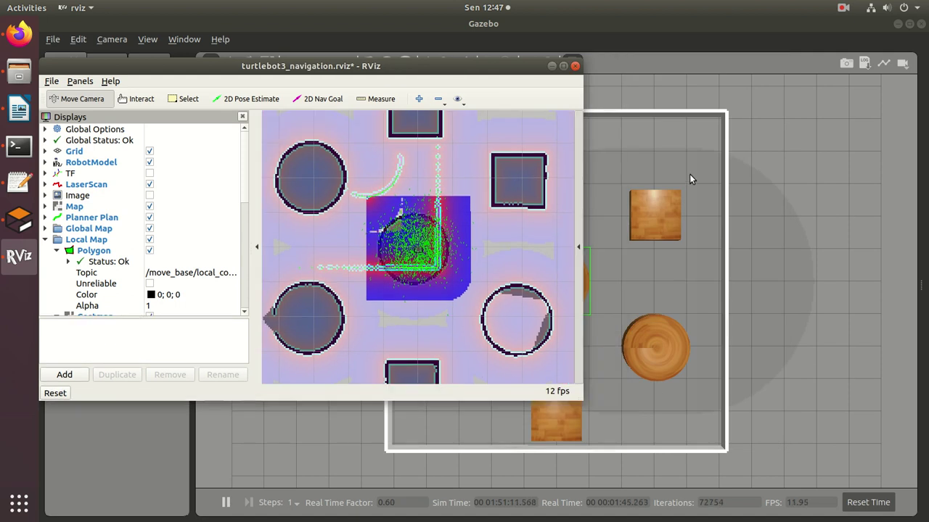
# Restore and shrink the Gazebo window, and place it beside RViz with the walled world enlarged
pyautogui.click(690, 174)
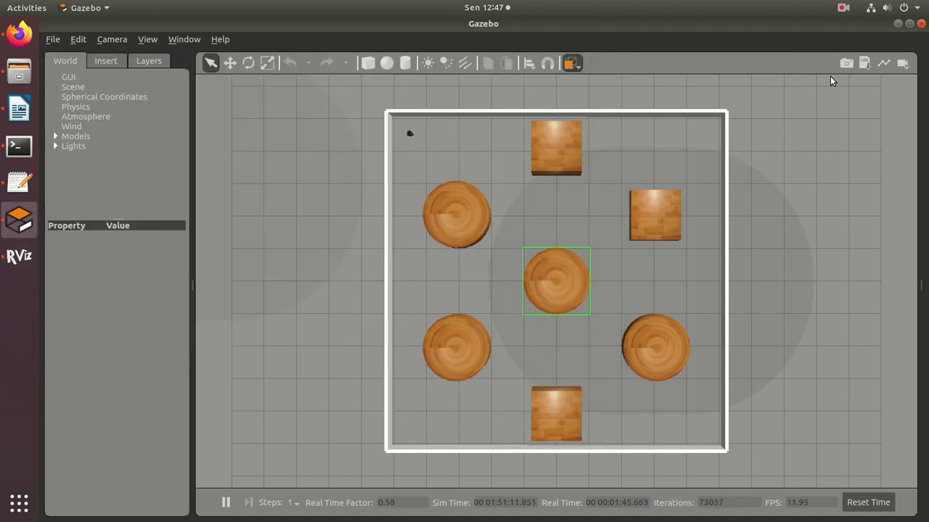
pyautogui.click(910, 26)
pyautogui.press('super+Down')
pyautogui.moveTo(755, 451); pyautogui.dragTo(650, 407)
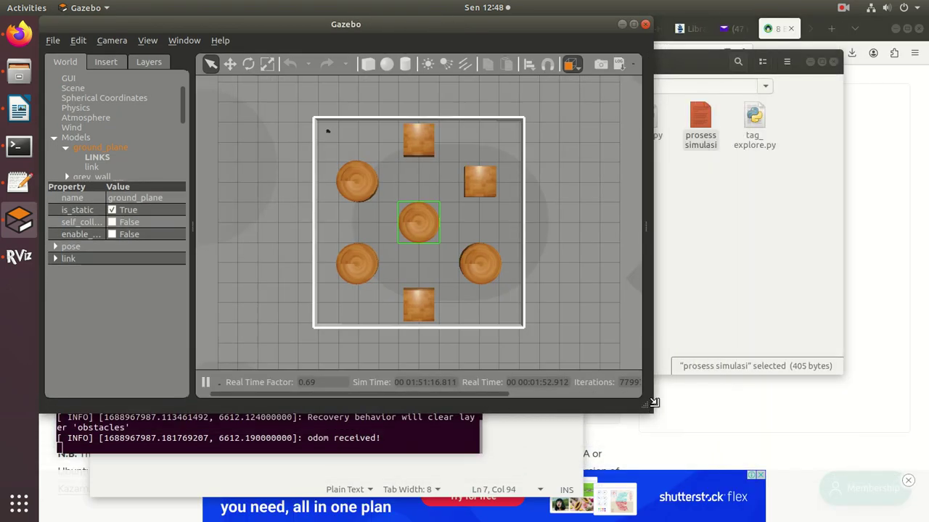
pyautogui.moveTo(346, 24); pyautogui.dragTo(621, 92)
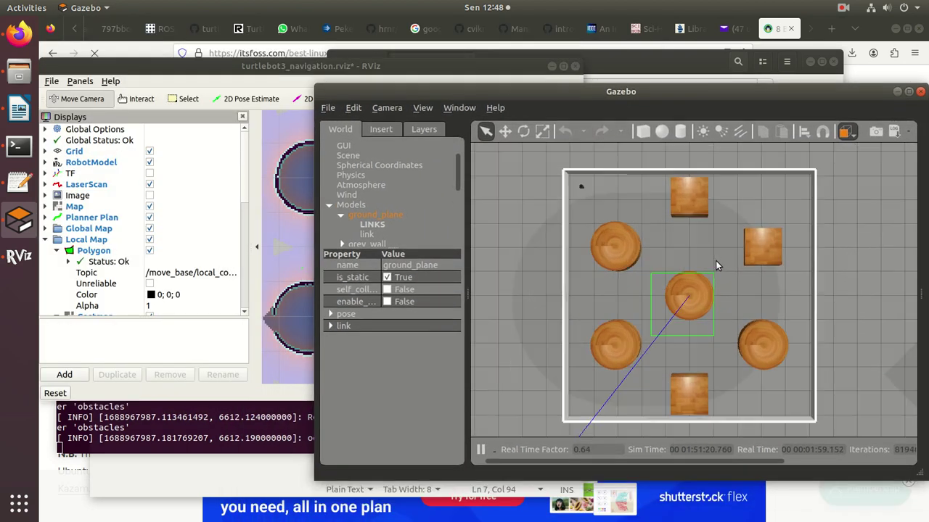
pyautogui.scroll(2, 715, 260)
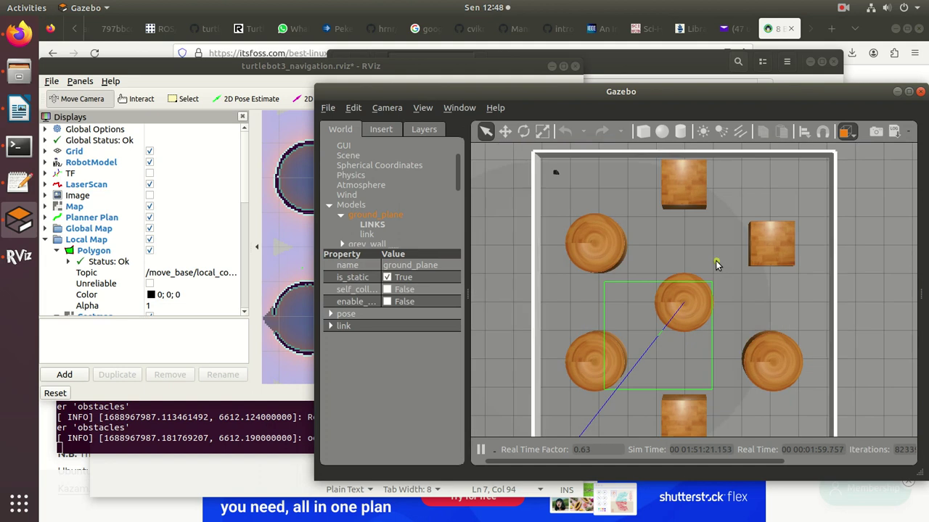
# Fit the whole map in the RViz view and move its window clear of the Gazebo world
pyautogui.click(298, 220)
pyautogui.scroll(2, 397, 135)
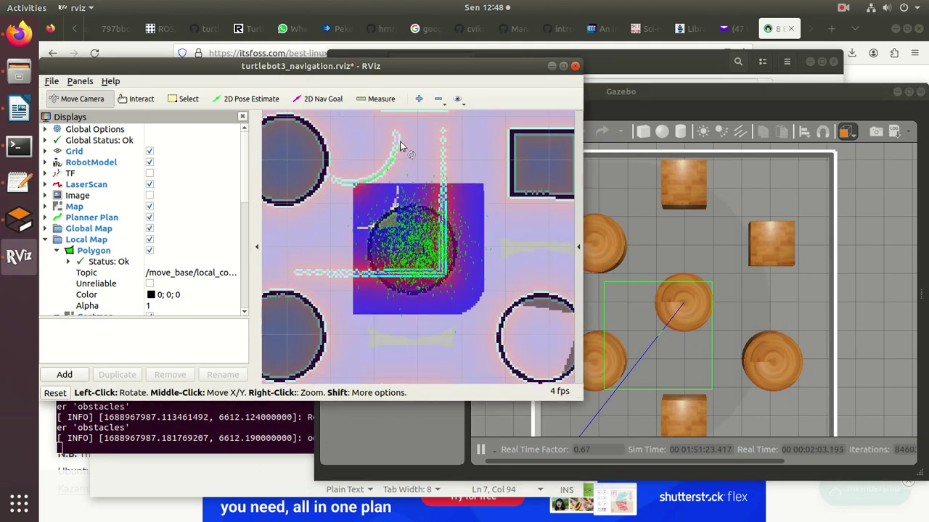
pyautogui.scroll(-2, 407, 150)
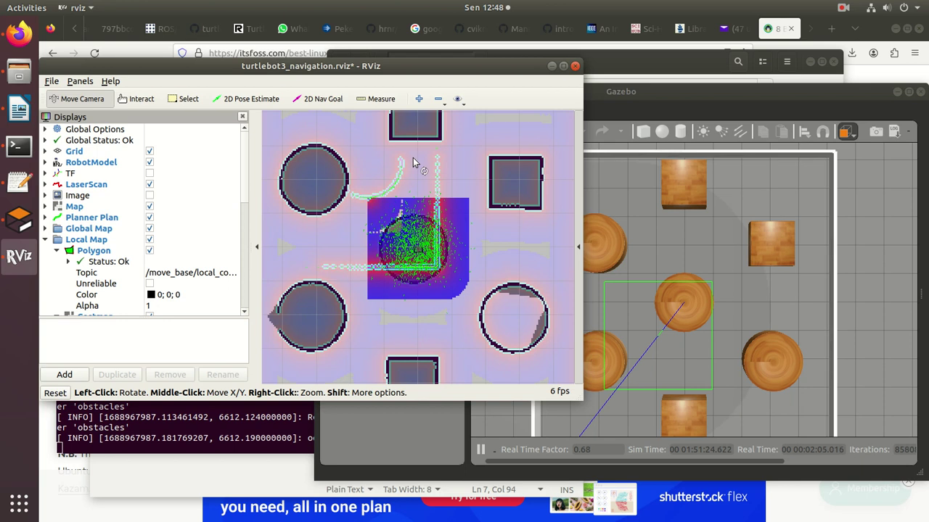
pyautogui.scroll(-2, 413, 158)
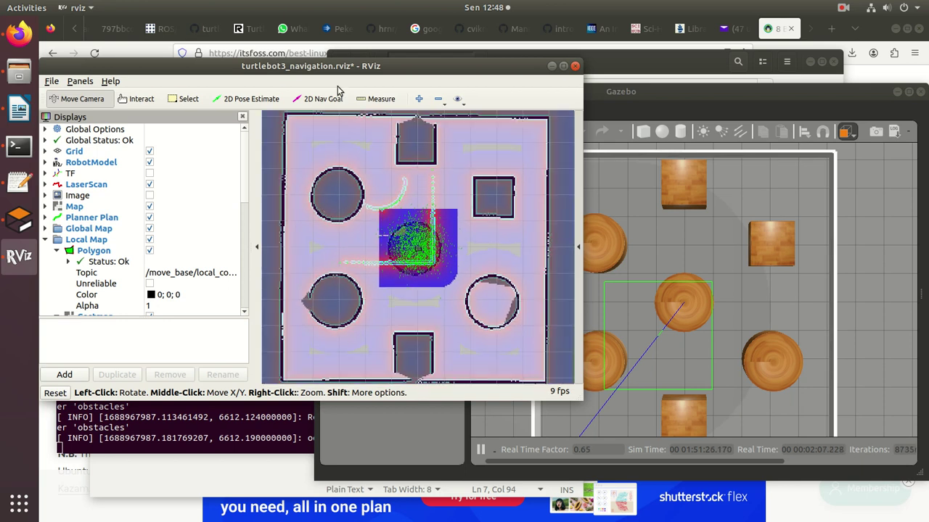
pyautogui.moveTo(457, 79); pyautogui.dragTo(432, 86)
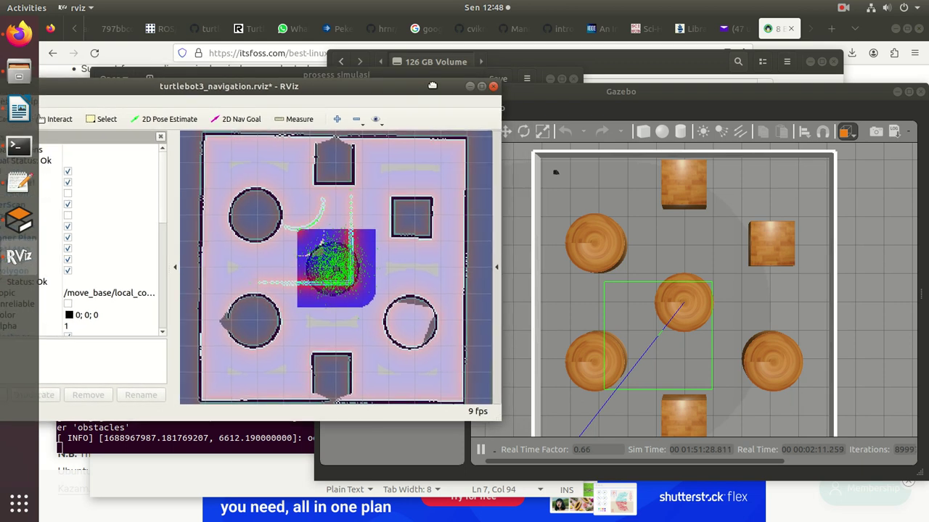
# Send a 2D Nav Goal above the map's upper-left round obstacle, followed by one between the lower-right round and bottom square obstacles
pyautogui.click(244, 126)
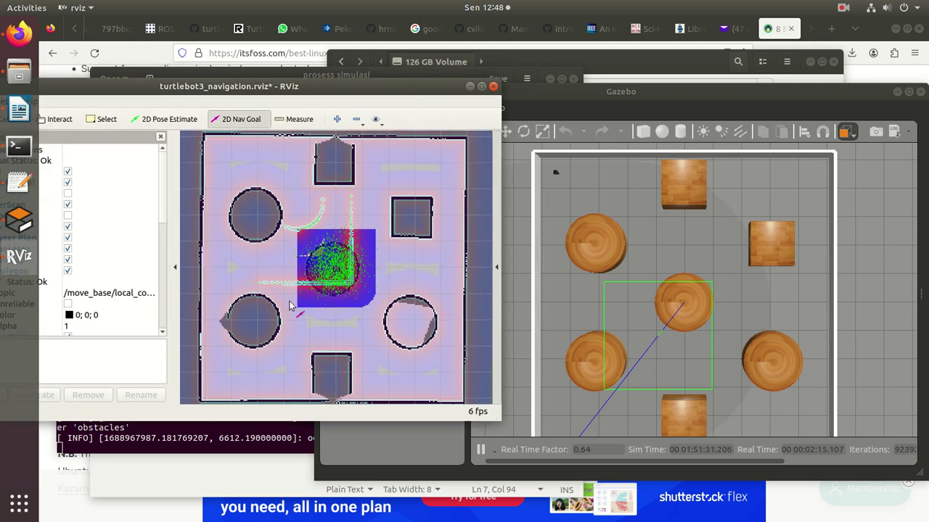
pyautogui.moveTo(274, 174); pyautogui.dragTo(243, 156)
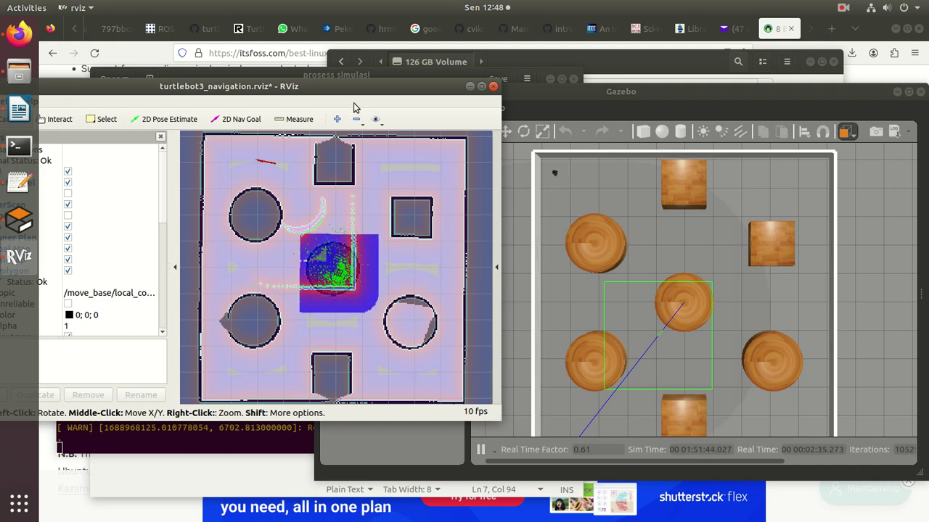
pyautogui.click(250, 127)
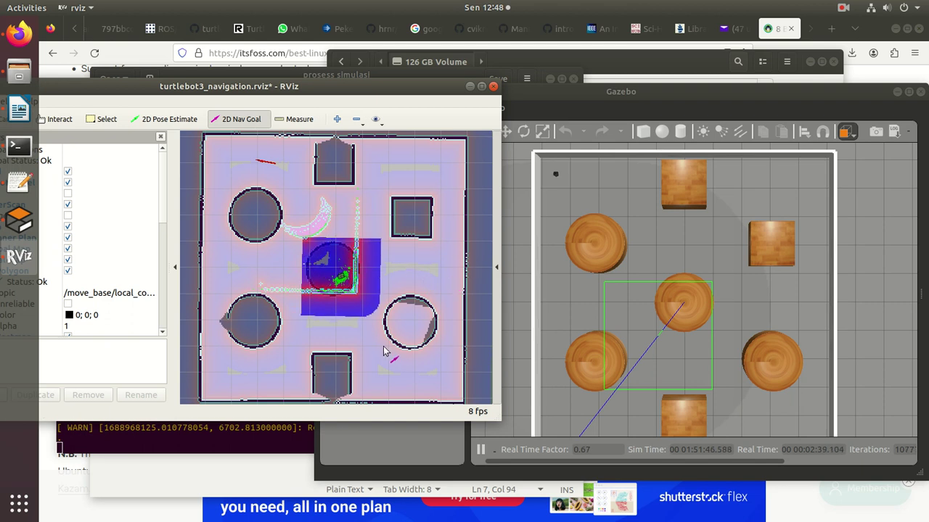
pyautogui.moveTo(380, 347); pyautogui.dragTo(428, 375)
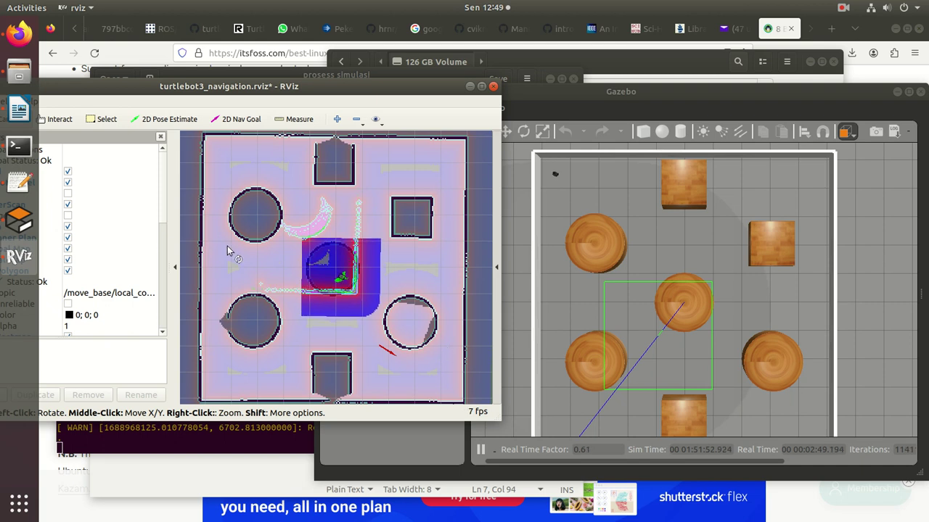
# Set the robot's 2D Pose Estimate in the map's upper-left corner, matching its position in Gazebo
pyautogui.click(169, 119)
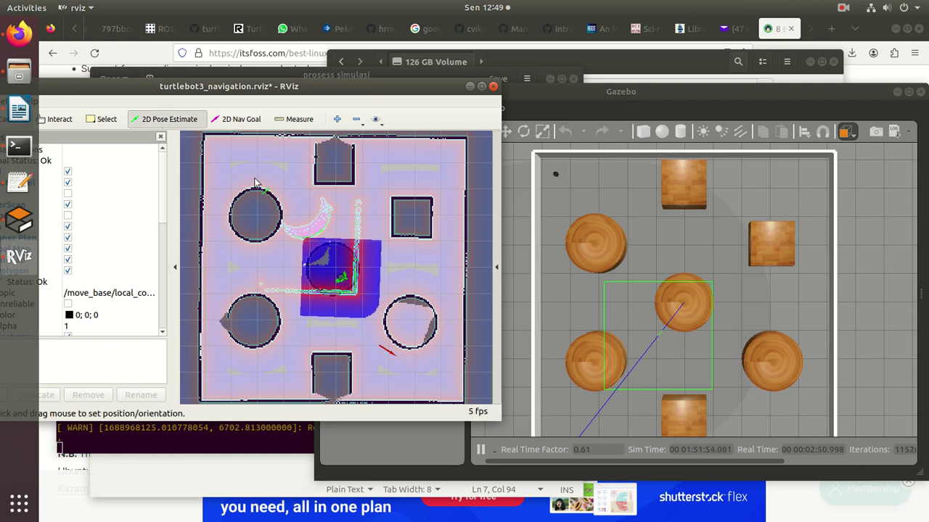
pyautogui.click(241, 158)
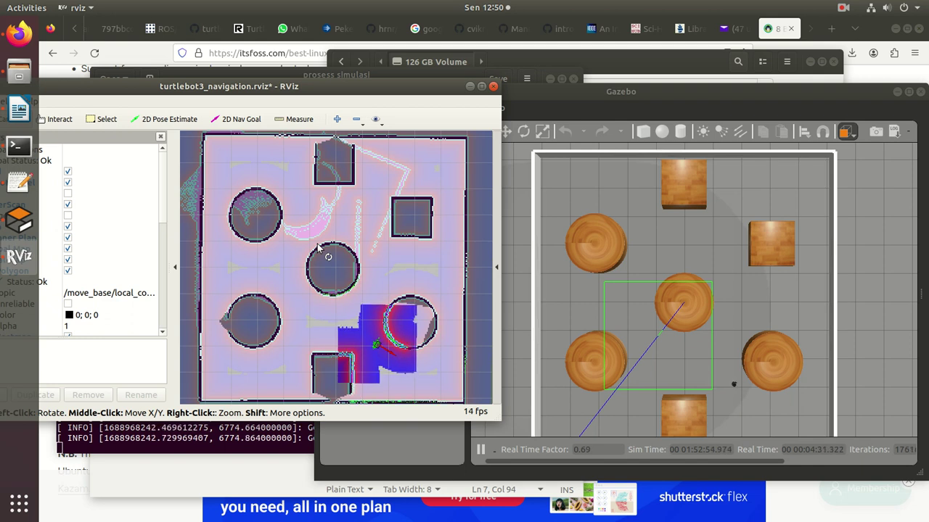
# Send the robot to the map's upper-right corner, and on arrival to a point between the central and lower-left round obstacles
pyautogui.click(237, 125)
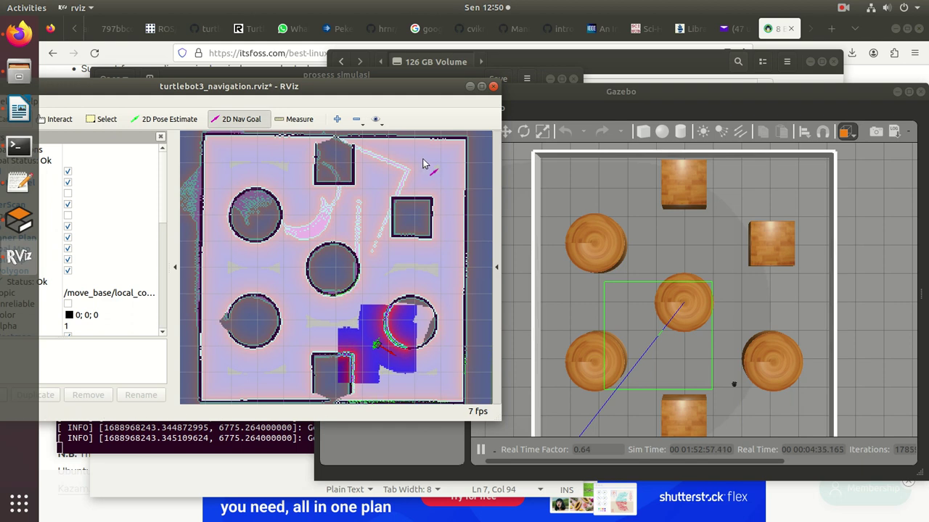
pyautogui.moveTo(436, 166); pyautogui.dragTo(459, 153)
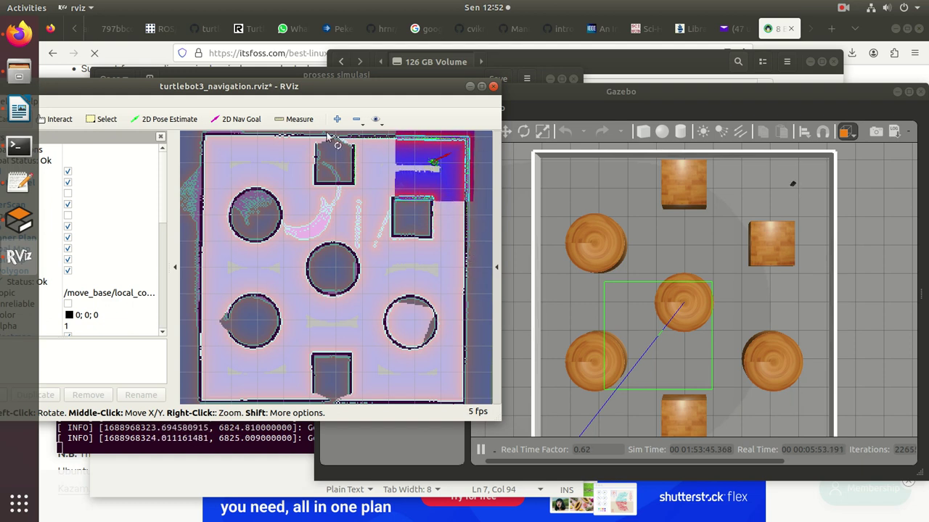
pyautogui.click(247, 120)
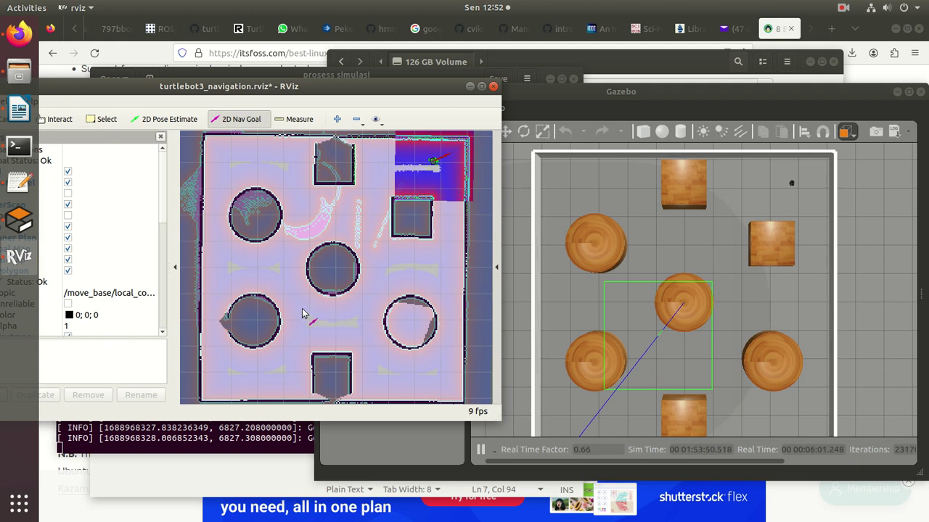
pyautogui.moveTo(301, 310); pyautogui.dragTo(290, 337)
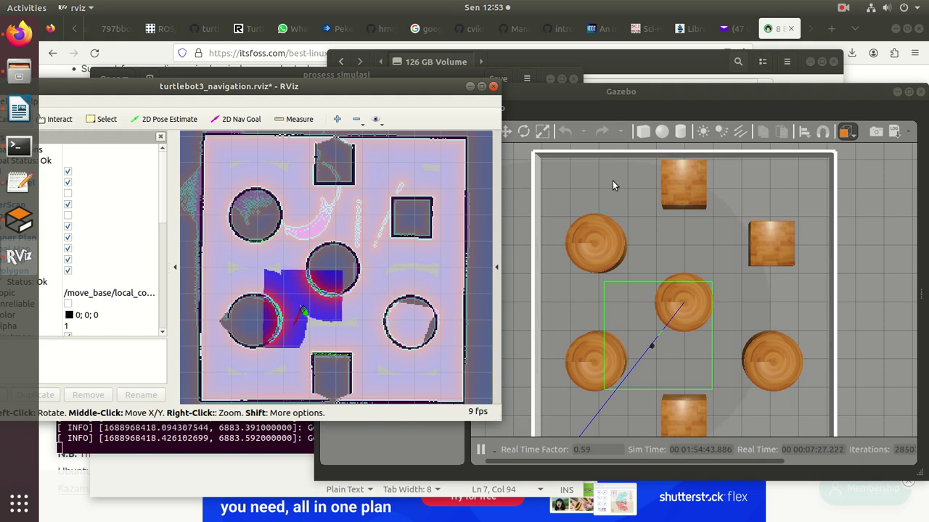
pyautogui.click(842, 8)
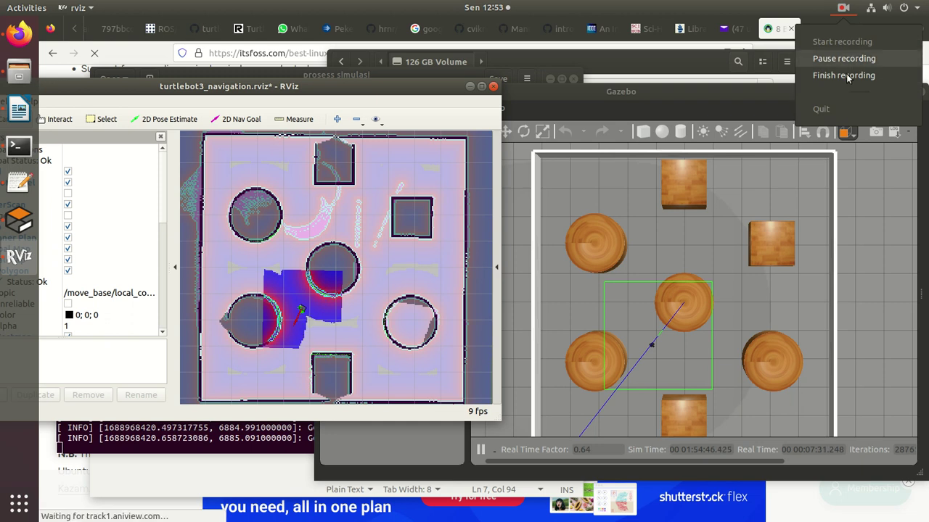